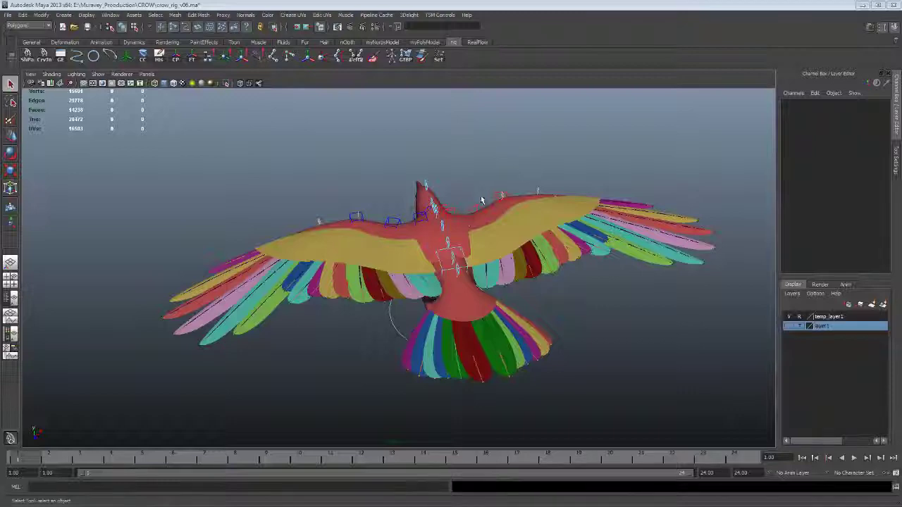
Step: Move the left foot control (lt_leg_ctrl) forward and up, seen from a side view of the legs
left_click_drag(457, 235, 501, 202, "alt")
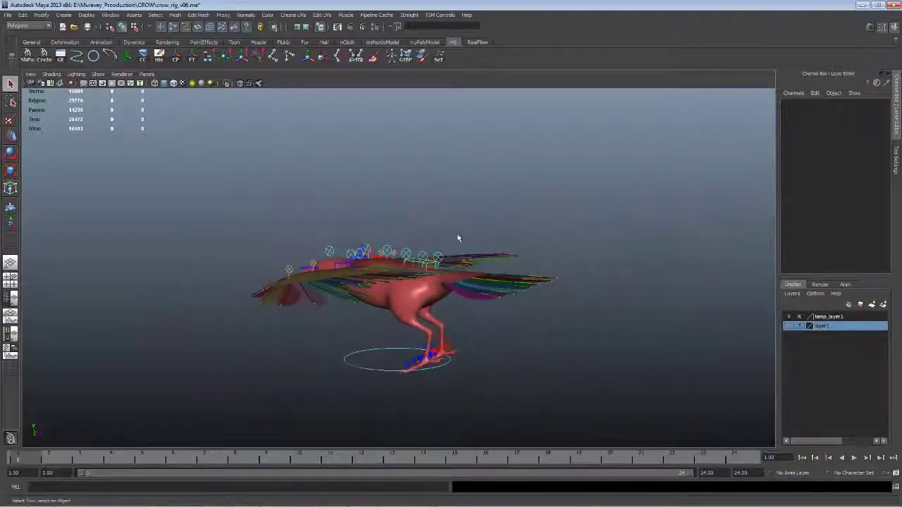
right_click_drag(501, 201, 453, 323, "alt")
mouse_move(453, 323)
left_mouse_down("alt")
mouse_move(410, 302)
mouse_move(550, 302)
left_mouse_up("alt")
left_click(418, 302)
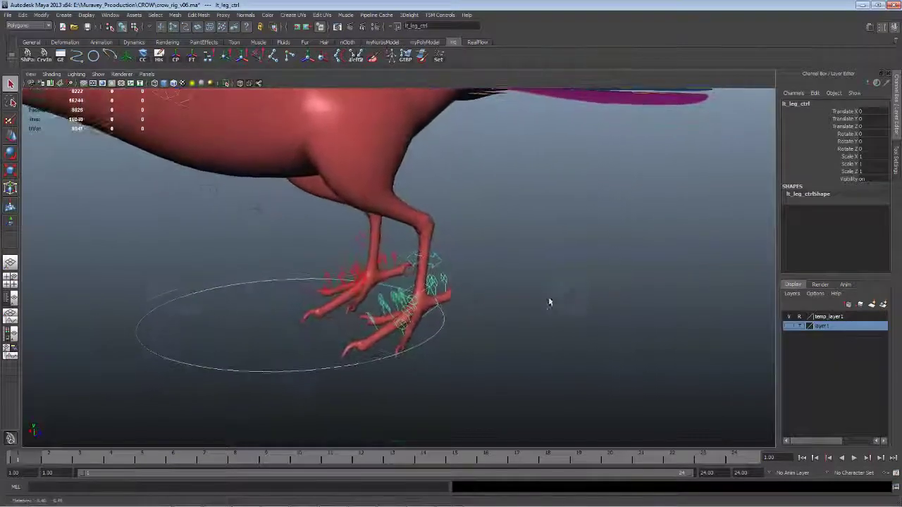
key("w")
mouse_move(453, 299)
left_mouse_down("alt")
mouse_move(436, 299)
mouse_move(434, 234)
left_mouse_up("alt")
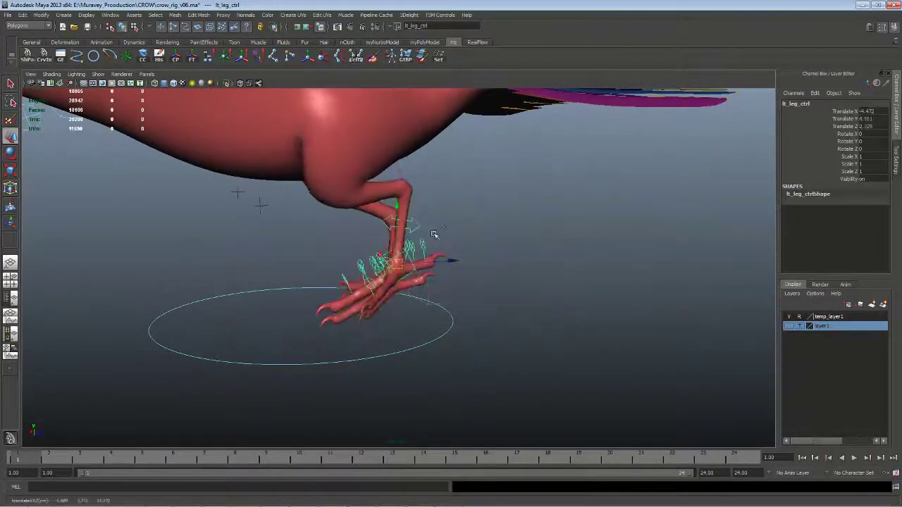
Step: Rotate lt_heel_ctrl around Z to bend the left foot, then ease the bend back slightly
left_click(415, 228)
key("e")
mouse_move(345, 206)
left_mouse_down()
mouse_move(416, 209)
mouse_move(424, 277)
mouse_move(384, 308)
left_mouse_up()
key("q")
left_click(414, 262)
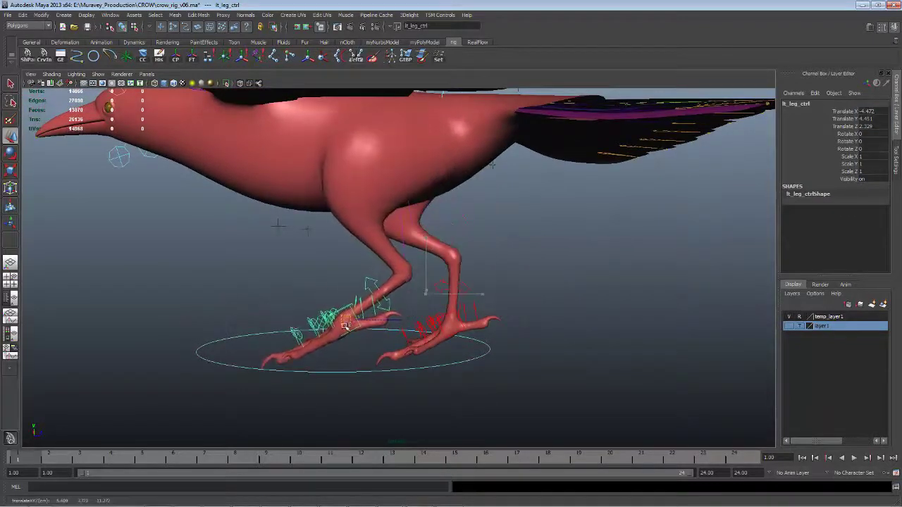
left_click(401, 307)
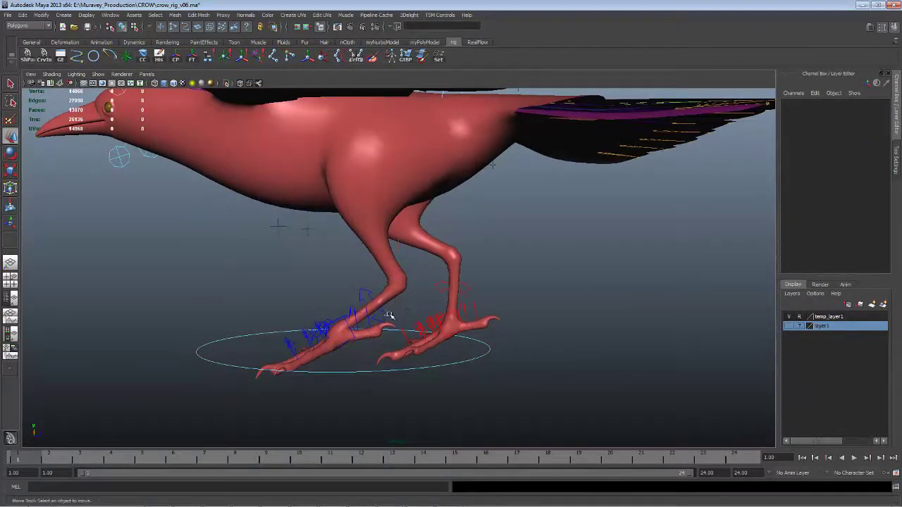
left_click(389, 316)
key("e")
mouse_move(421, 302)
left_mouse_down()
mouse_move(376, 275)
mouse_move(387, 304)
mouse_move(375, 304)
mouse_move(377, 281)
left_mouse_up()
Step: Twist the heel straight, then adjust the left wrist control's Feather Rot to fan the wing feathers
mouse_move(377, 282)
left_mouse_down("alt")
mouse_move(374, 230)
mouse_move(411, 250)
mouse_move(375, 262)
mouse_move(396, 289)
mouse_move(210, 220)
left_mouse_up("alt")
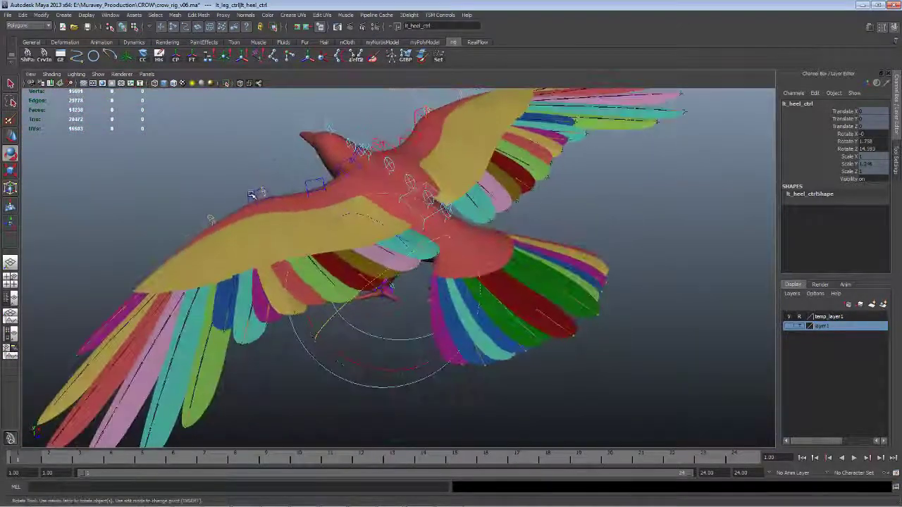
mouse_move(251, 195)
left_mouse_down("alt")
mouse_move(321, 232)
mouse_move(329, 247)
mouse_move(302, 245)
mouse_move(306, 251)
mouse_move(442, 196)
left_mouse_up("alt")
left_click(321, 232)
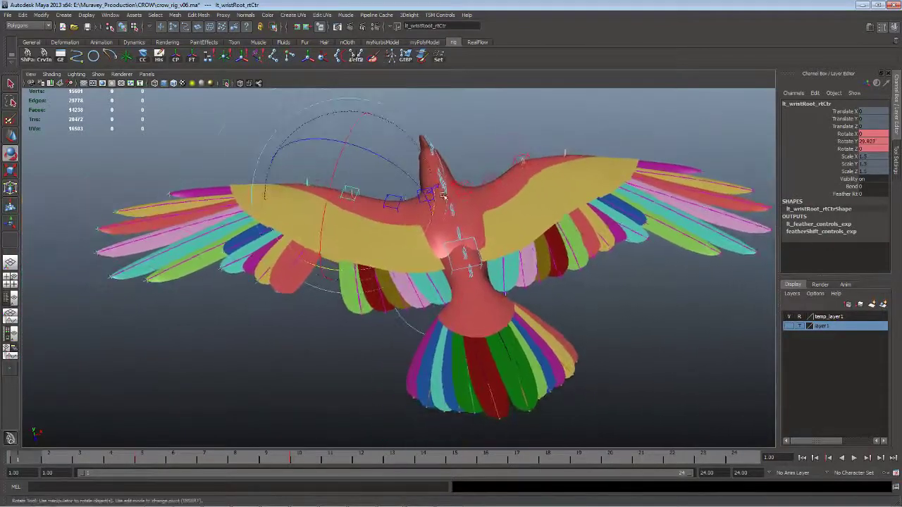
left_click(805, 194)
middle_click_drag(609, 234, 613, 234)
middle_click_drag(489, 253, 491, 253)
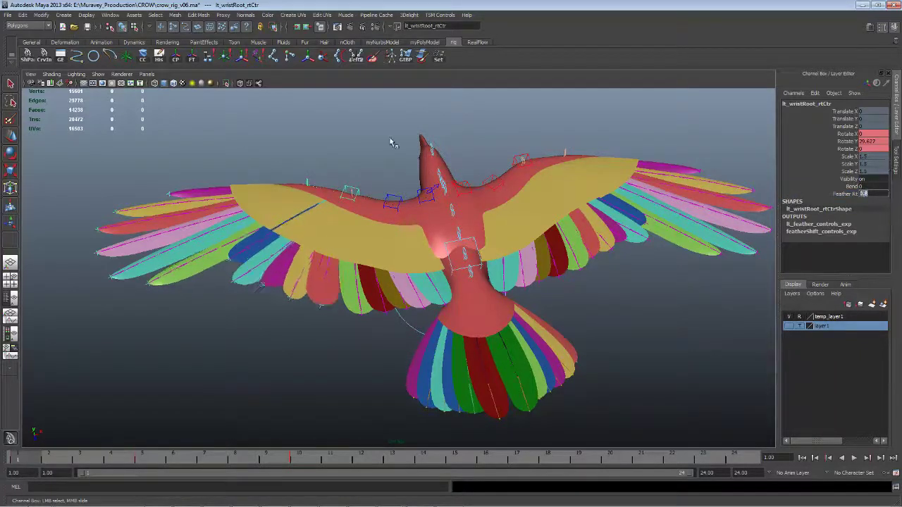
Step: Fold the left wing by rotating lt_elbowRoot_rtCtr and lt_wristRoot_rtCtr, then select the elbow feather control
left_click(392, 199)
key("e")
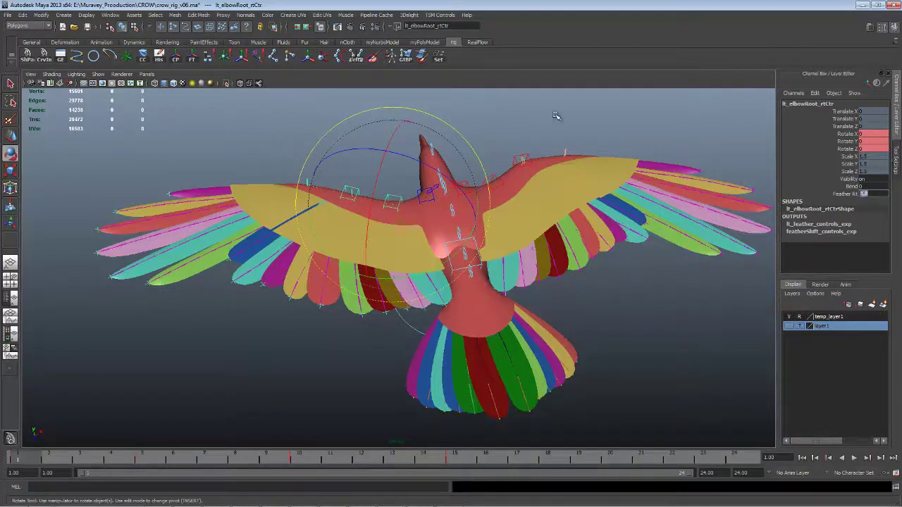
mouse_move(418, 282)
left_mouse_down()
mouse_move(365, 277)
mouse_move(345, 232)
mouse_move(425, 182)
left_mouse_up()
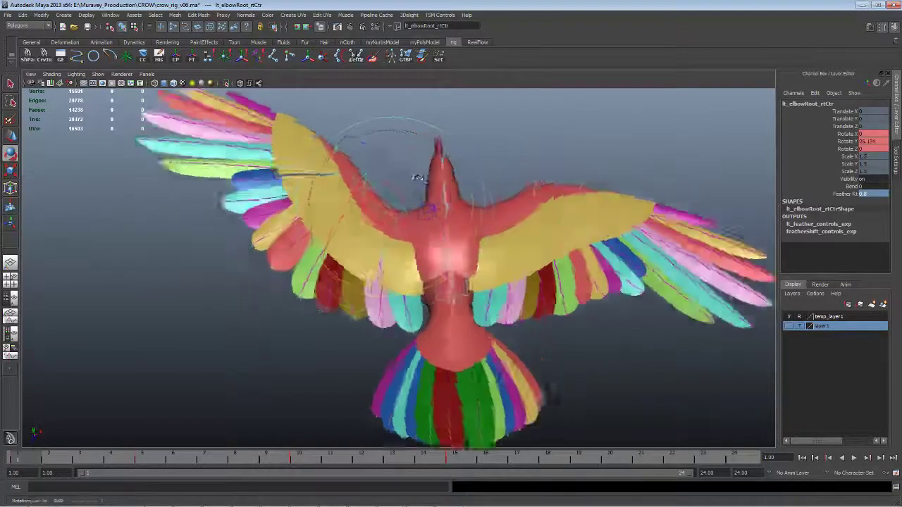
left_click(380, 220)
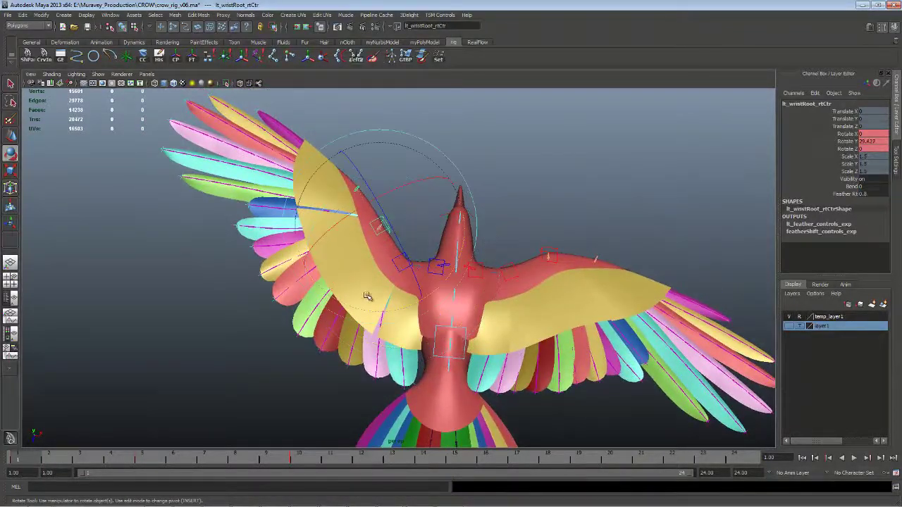
mouse_move(380, 310)
left_mouse_down()
mouse_move(366, 282)
mouse_move(369, 219)
mouse_move(395, 232)
mouse_move(393, 288)
mouse_move(372, 285)
mouse_move(369, 268)
mouse_move(363, 291)
mouse_move(386, 281)
mouse_move(297, 191)
left_mouse_up()
left_click(369, 219)
left_click(372, 223)
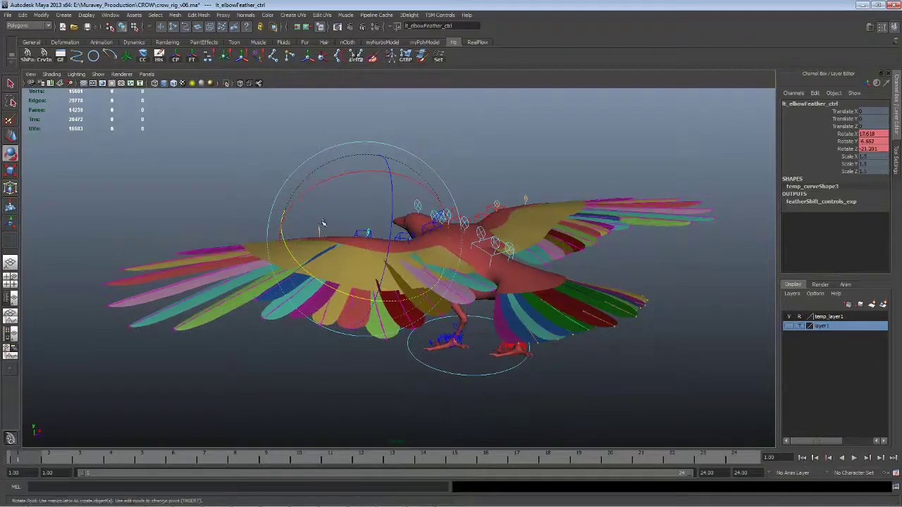
Step: Inspect the left wrist feather and elbow controls from a low front angle, then select Crow1_body
left_click(342, 231)
mouse_move(343, 231)
left_mouse_down("alt")
mouse_move(314, 270)
mouse_move(329, 288)
mouse_move(407, 245)
left_mouse_up("alt")
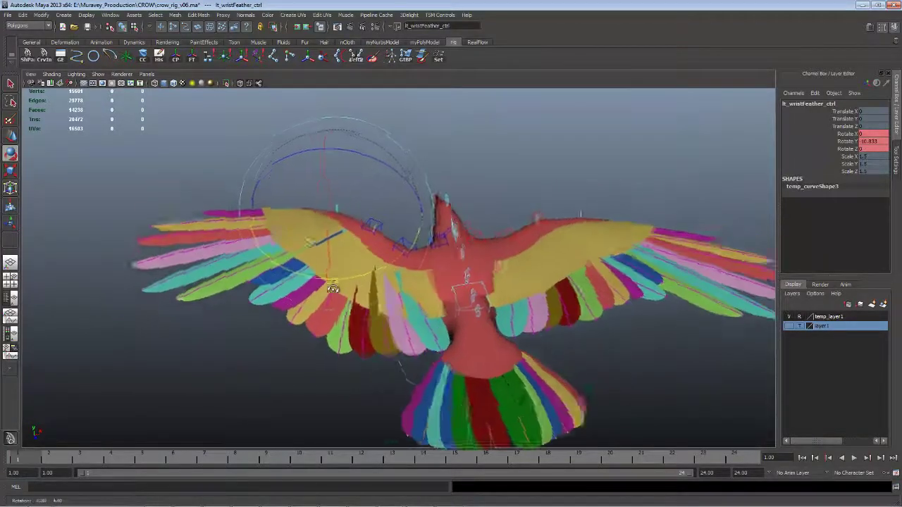
key("q")
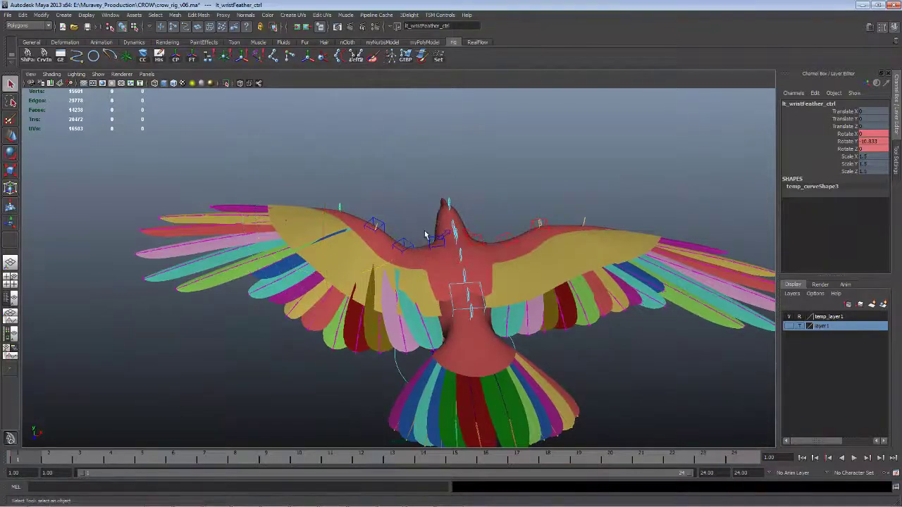
left_click(435, 240)
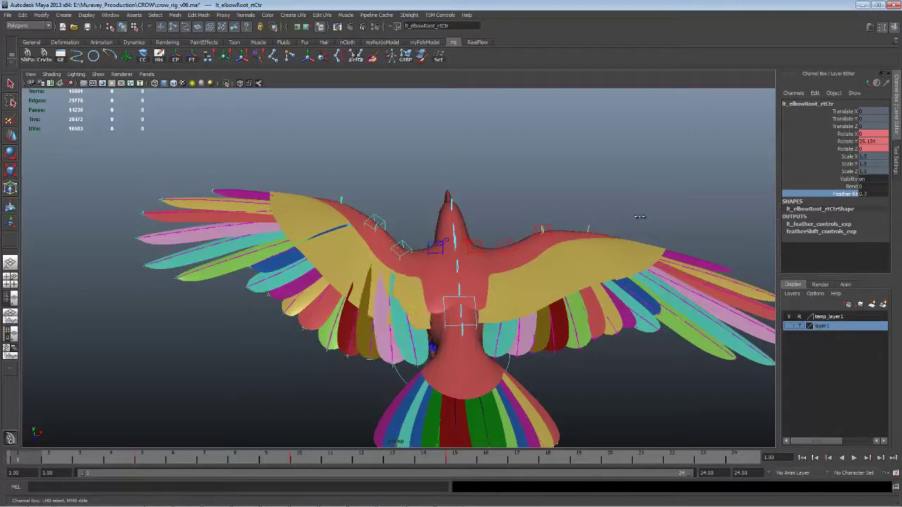
left_click_drag(640, 216, 526, 236, "alt")
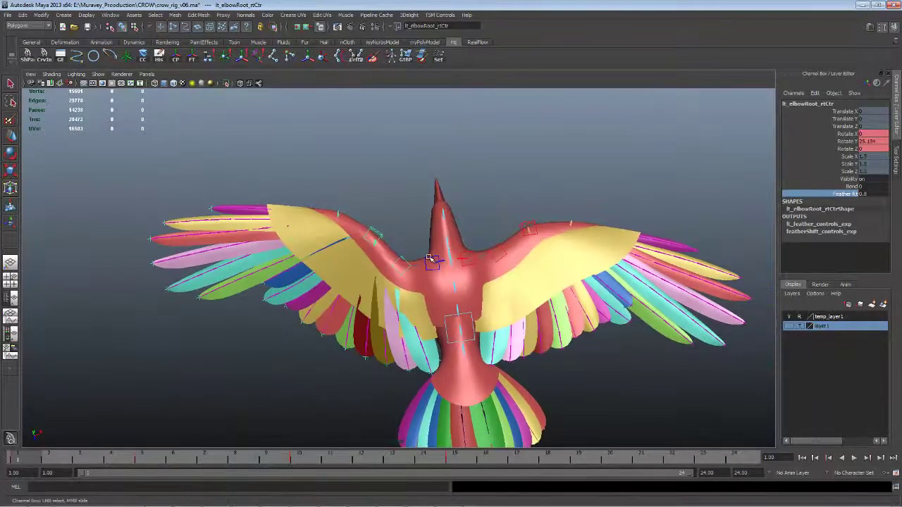
left_click(467, 245)
Step: Raise the left wing by rotating its shoulder control
left_click_drag(435, 257, 444, 243, "alt")
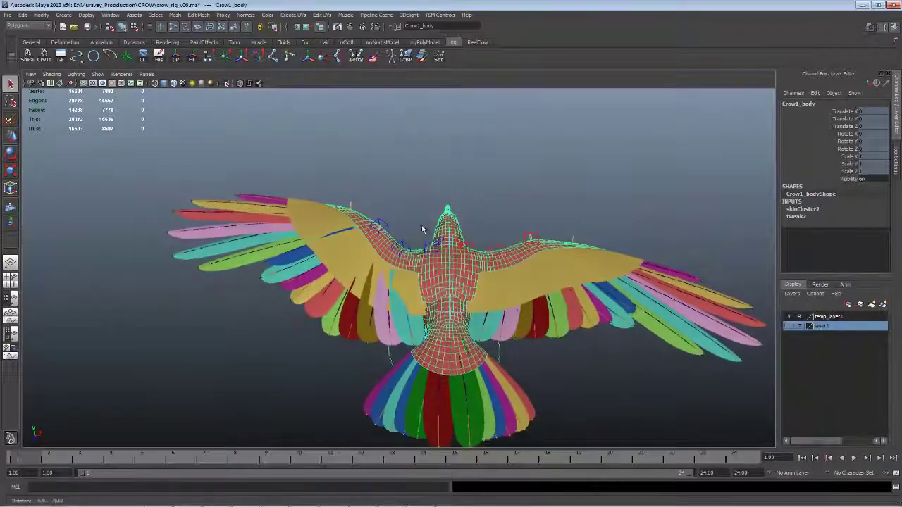
left_click(439, 240)
key("e")
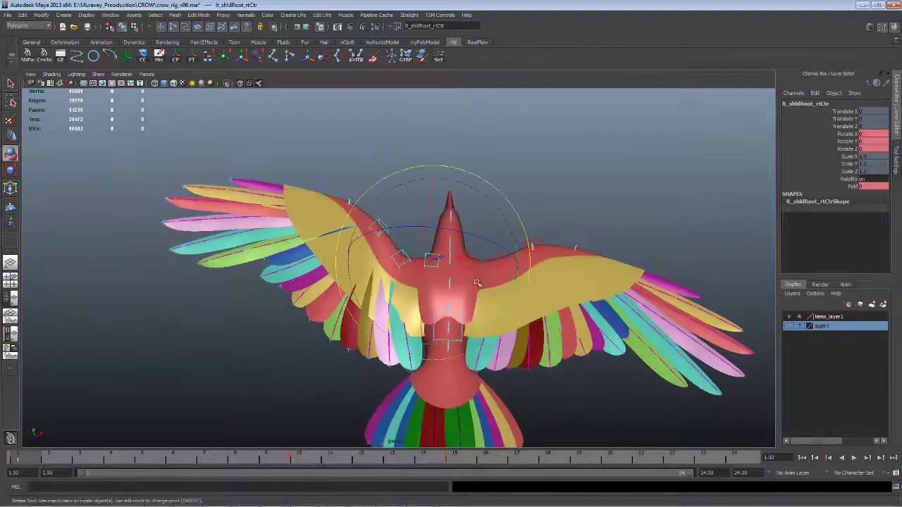
mouse_move(503, 304)
left_mouse_down()
mouse_move(471, 337)
mouse_move(500, 324)
mouse_move(533, 331)
mouse_move(572, 310)
mouse_move(504, 289)
left_mouse_up()
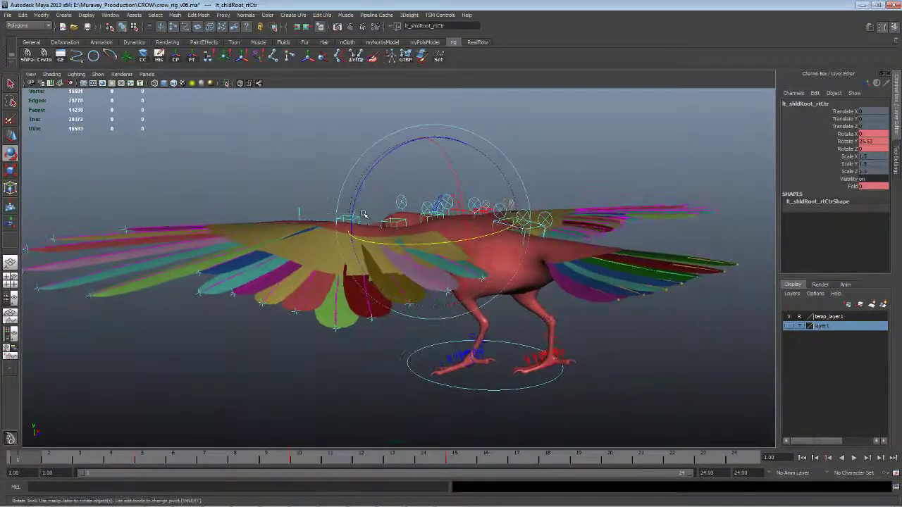
Step: Check the left wing's shoulder, elbow and wrist feather controls, then scrub the timeline to about frame 5
left_click(363, 214)
left_click_drag(363, 214, 449, 204, "alt")
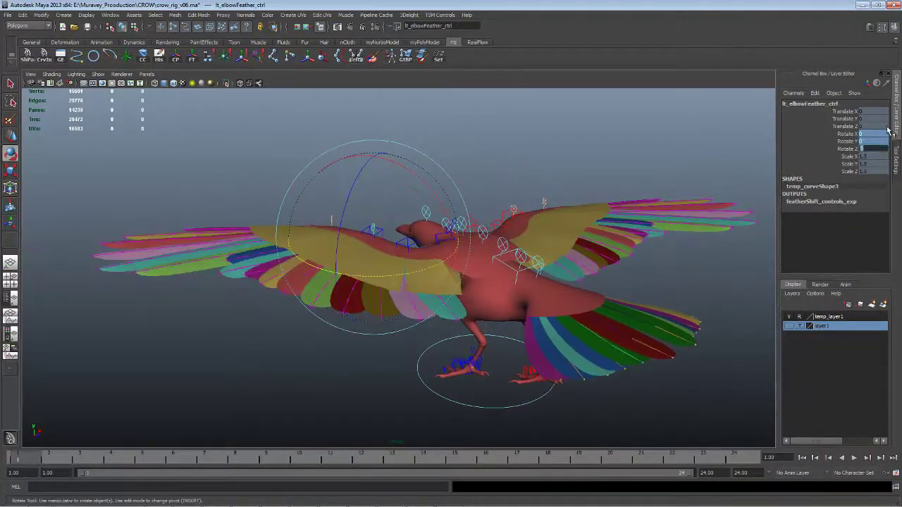
left_click_drag(437, 183, 439, 257, "alt")
left_click(438, 257)
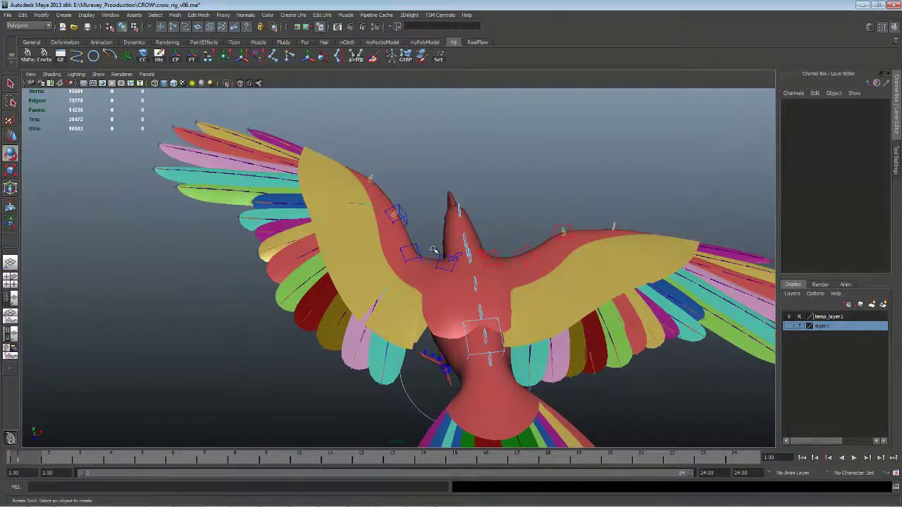
left_click(419, 244)
key("q")
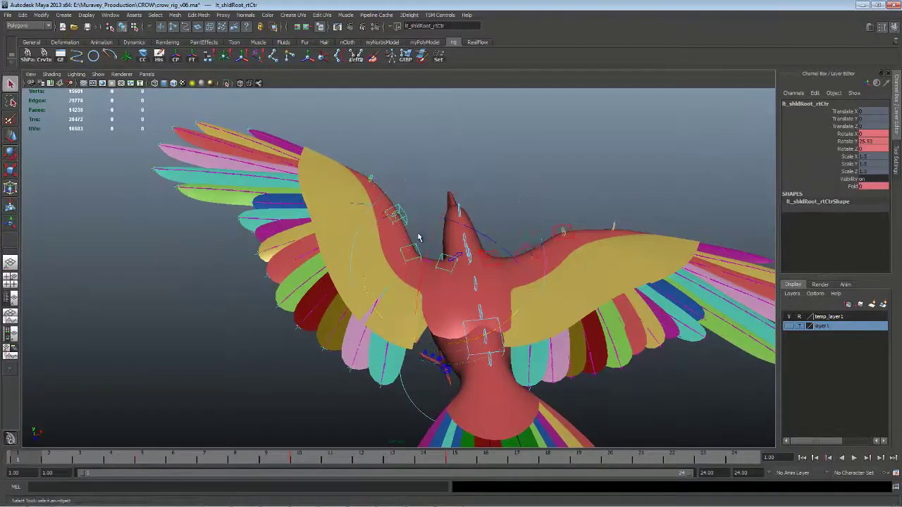
left_click(404, 209)
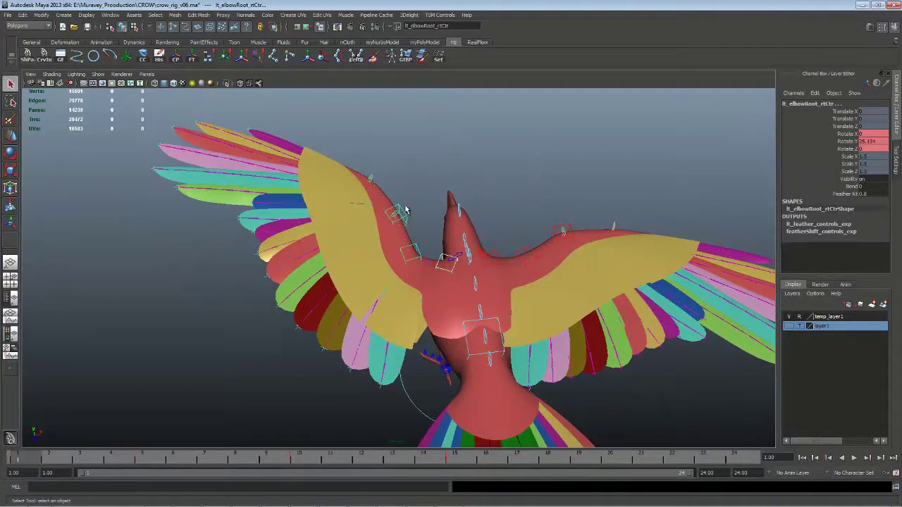
left_click(370, 178)
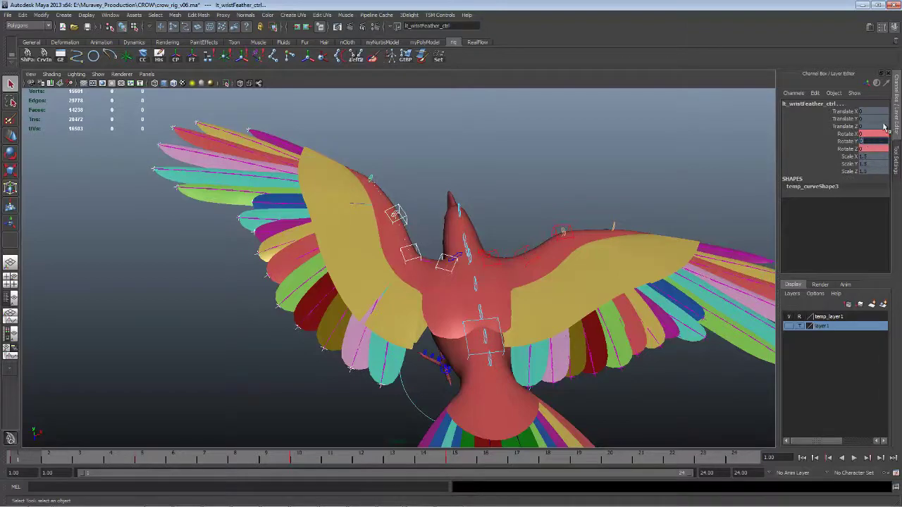
mouse_move(458, 240)
left_mouse_down("alt")
mouse_move(496, 214)
mouse_move(486, 222)
left_mouse_up("alt")
mouse_move(33, 458)
left_mouse_down()
mouse_move(180, 467)
mouse_move(346, 459)
mouse_move(294, 461)
left_mouse_up()
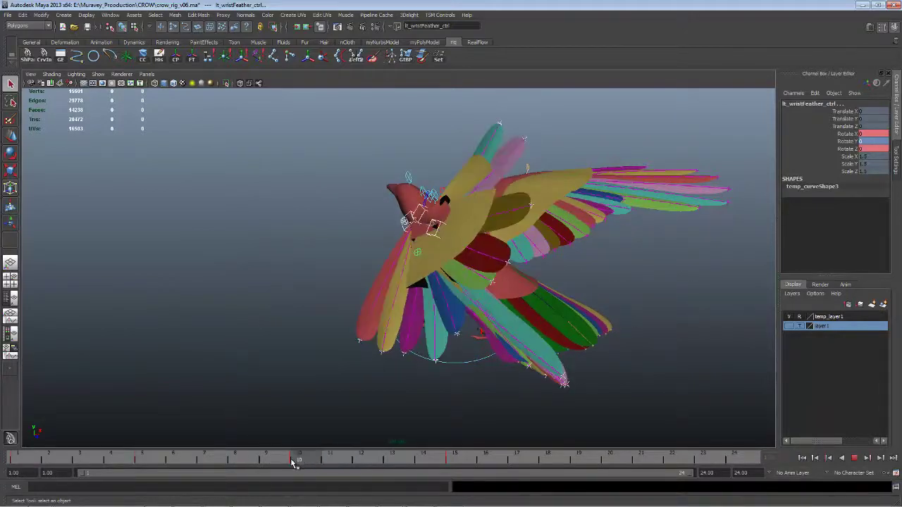
Step: Select the left wrist root control and slide its feather attribute to swing the folded feathers back
mouse_move(332, 360)
left_mouse_down("alt")
mouse_move(395, 358)
mouse_move(403, 204)
mouse_move(435, 215)
left_mouse_up("alt")
left_click(398, 202)
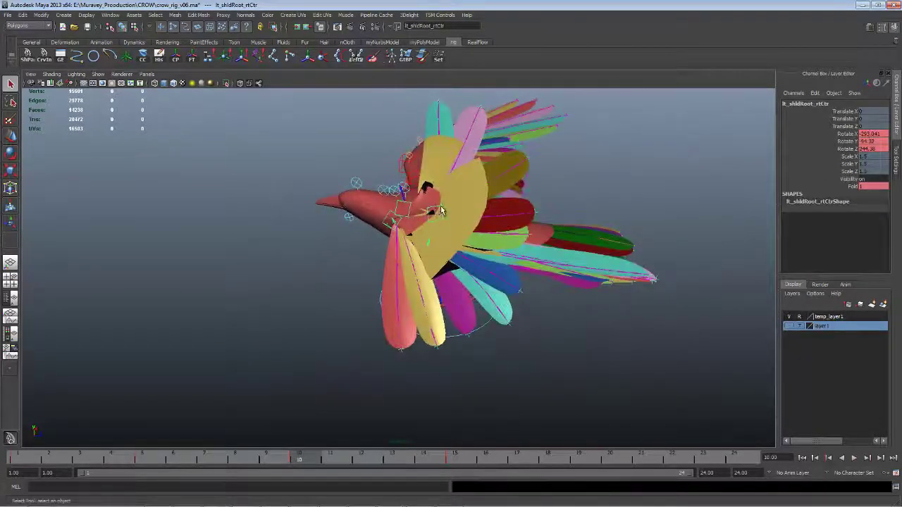
left_click(442, 210)
left_click_drag(463, 230, 399, 234, "alt")
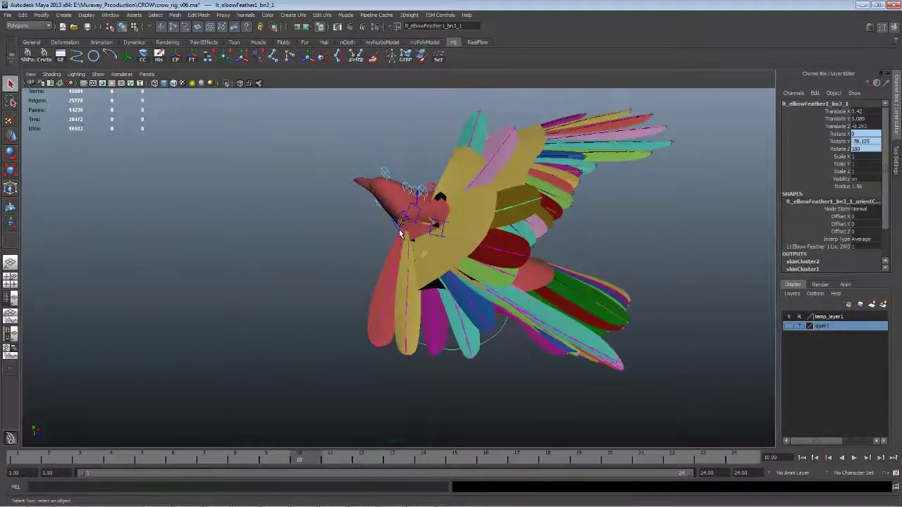
left_click(398, 229)
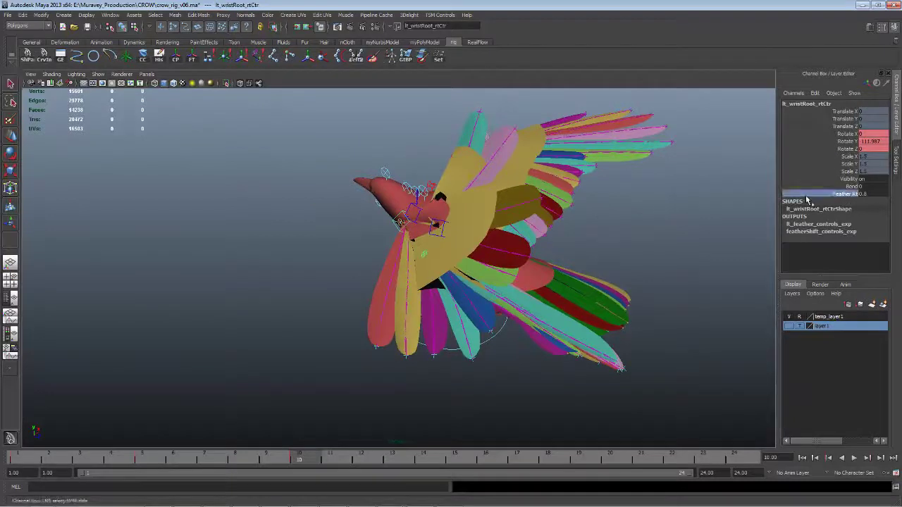
middle_click_drag(727, 212, 723, 211)
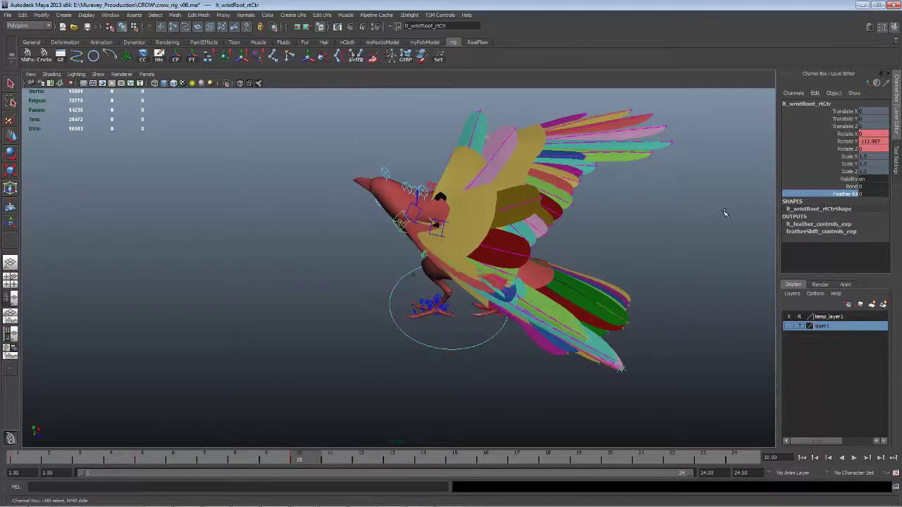
middle_click_drag(455, 223, 448, 224)
Step: Set lt_elbowRoot_rtCtr's Feather Rt to 0 to refold the elbow feathers
left_click(448, 224)
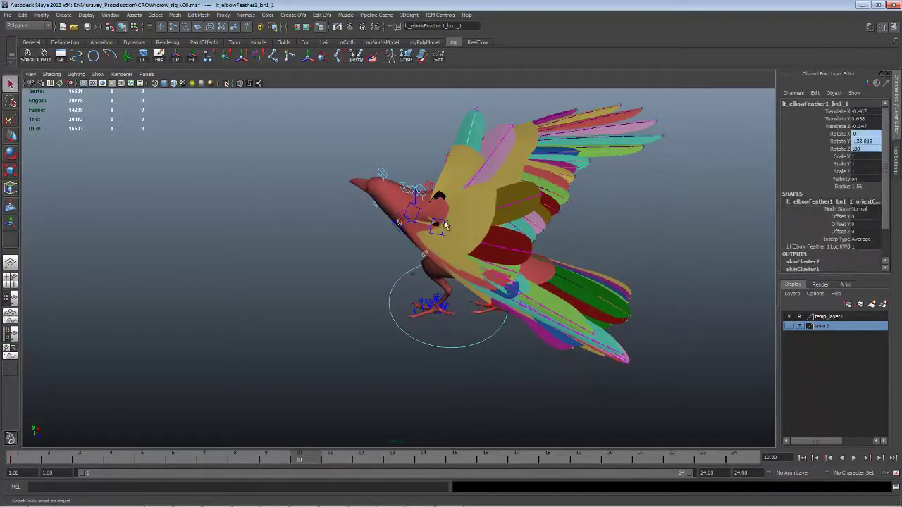
mouse_move(438, 227)
left_mouse_down("alt")
mouse_move(369, 246)
mouse_move(521, 236)
left_mouse_up("alt")
left_click(400, 263)
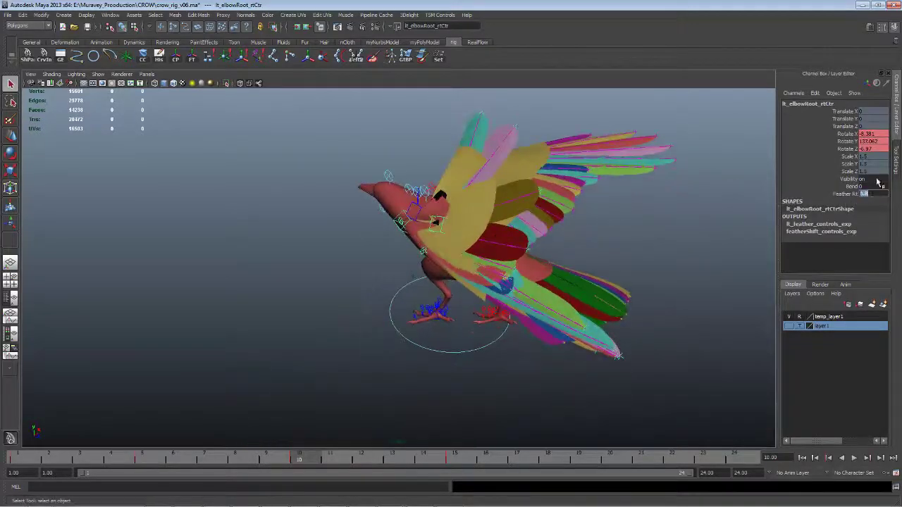
type("0")
key("Return")
Step: Play back the crow's wing animation and step a frame forward to view the new pose
mouse_move(385, 299)
left_mouse_down("alt")
mouse_move(358, 343)
mouse_move(318, 453)
left_mouse_up("alt")
key("alt+v")
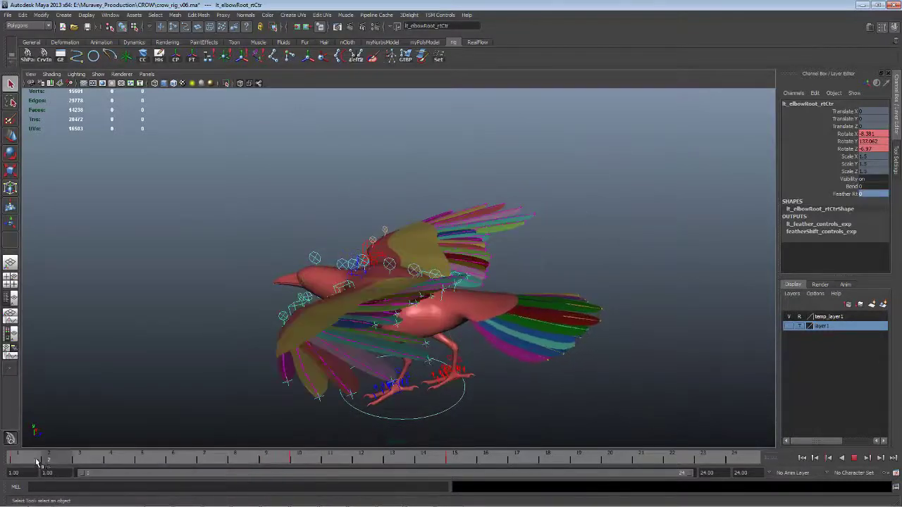
key("alt+v")
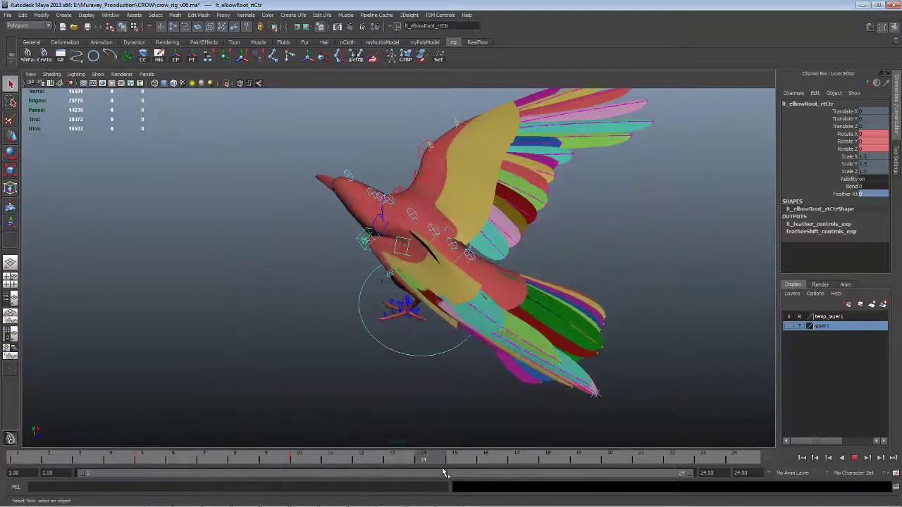
mouse_move(426, 399)
left_mouse_down("alt")
mouse_move(472, 388)
mouse_move(524, 338)
mouse_move(494, 352)
left_mouse_up("alt")
key("alt+period")
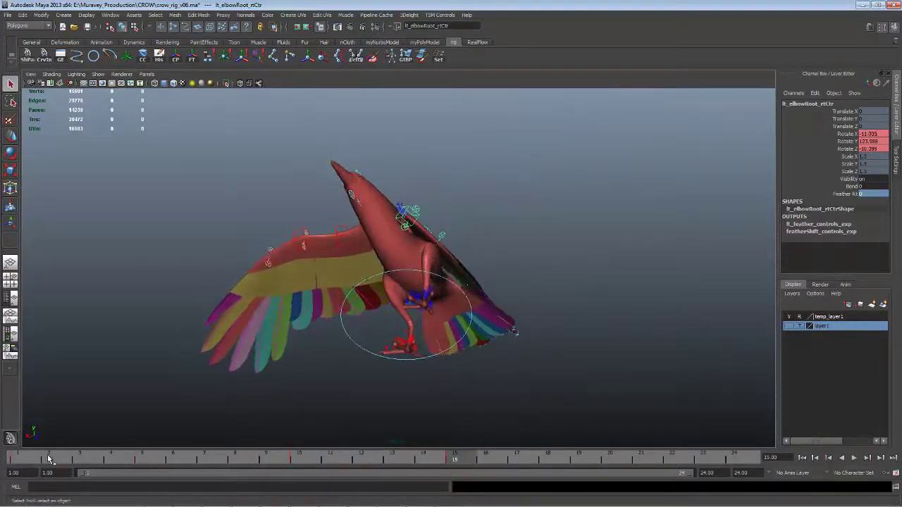
key("alt+v")
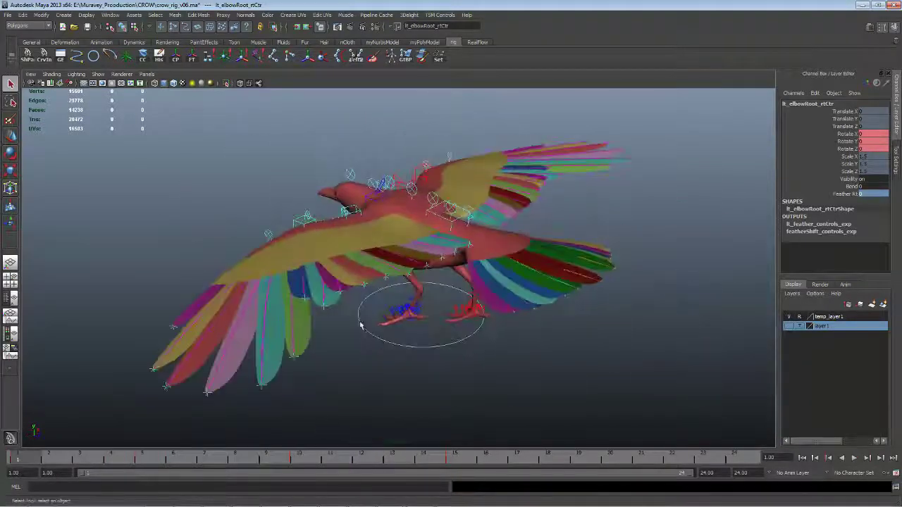
left_click(472, 219)
mouse_move(473, 220)
left_mouse_down("alt")
mouse_move(444, 289)
mouse_move(481, 238)
mouse_move(471, 223)
mouse_move(521, 232)
left_mouse_up("alt")
Step: Fan the tail by sliding tail1_ctrl's Shape attribute to 0.6
key("e")
left_click(850, 178)
mouse_move(663, 235)
middle_mouse_down()
mouse_move(680, 226)
mouse_move(663, 239)
middle_mouse_up()
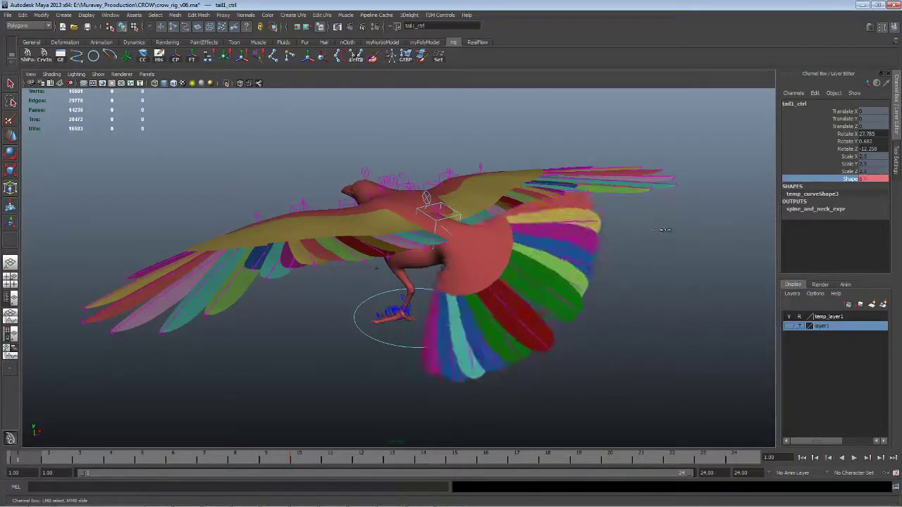
mouse_move(663, 240)
left_mouse_down("alt")
mouse_move(653, 250)
mouse_move(617, 253)
left_mouse_up("alt")
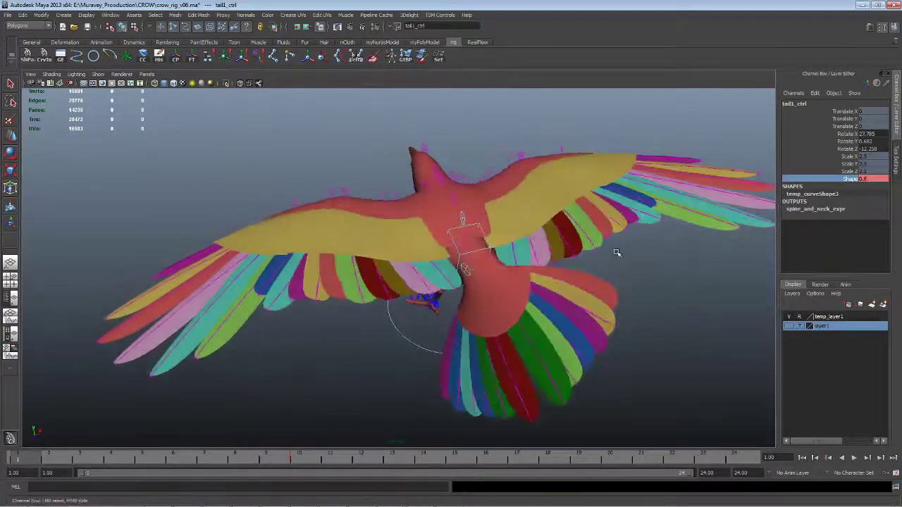
Step: Raise lt_wristRoot_rtCtr's Bend to about 2.7, curving the left wing feathers downward
left_click(425, 179)
key("e")
mouse_move(426, 179)
left_mouse_down("alt")
mouse_move(573, 207)
mouse_move(657, 184)
left_mouse_up("alt")
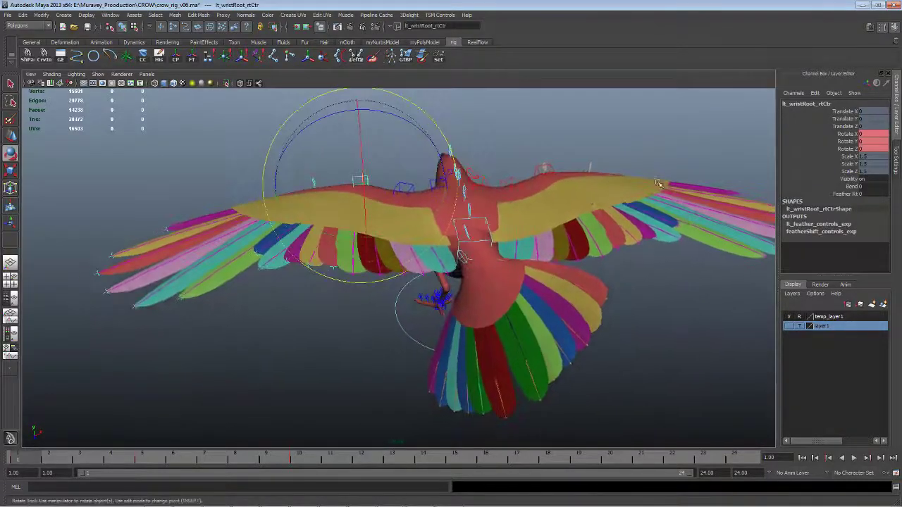
left_click(817, 187)
mouse_move(530, 228)
middle_mouse_down()
mouse_move(517, 226)
mouse_move(538, 217)
middle_mouse_up()
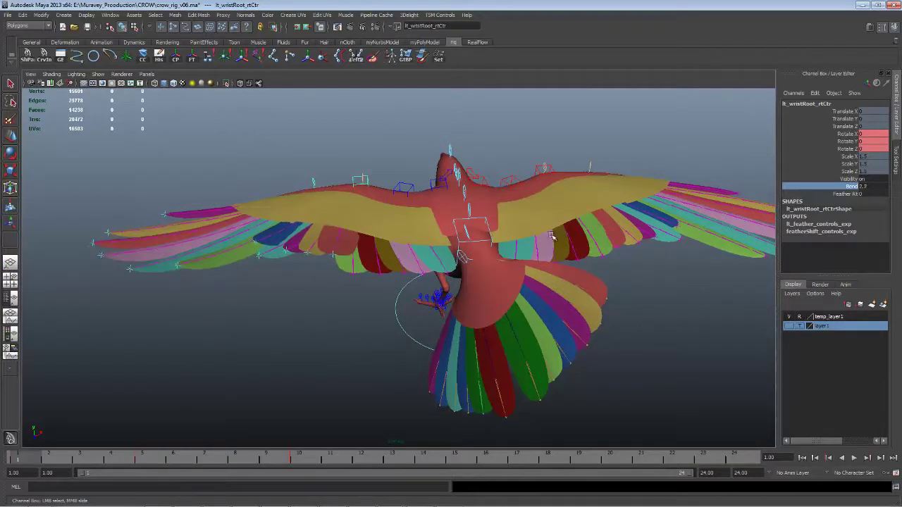
Step: Rotate the lt_wristFeather4, 6 and 9 BendShift controls, setting feather 6 to Z -2.426
left_click_drag(551, 236, 258, 266, "alt")
left_click(252, 266)
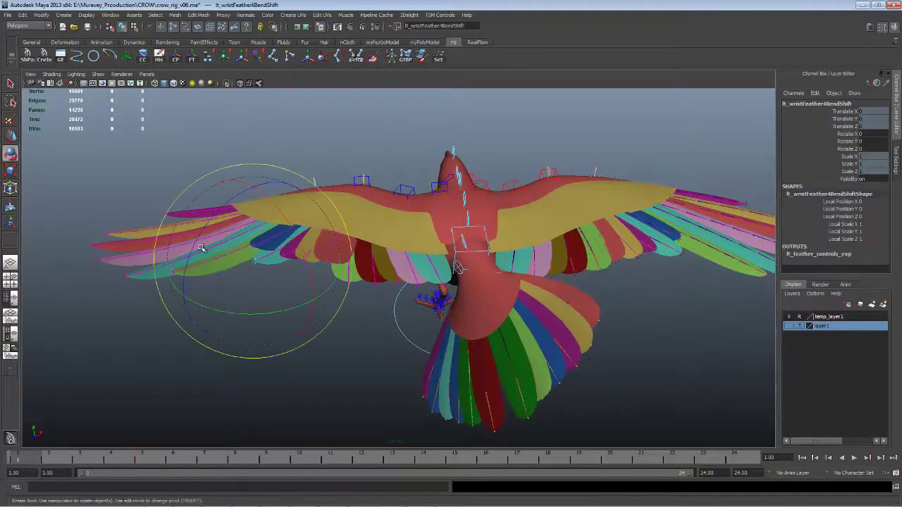
left_click_drag(200, 238, 195, 244)
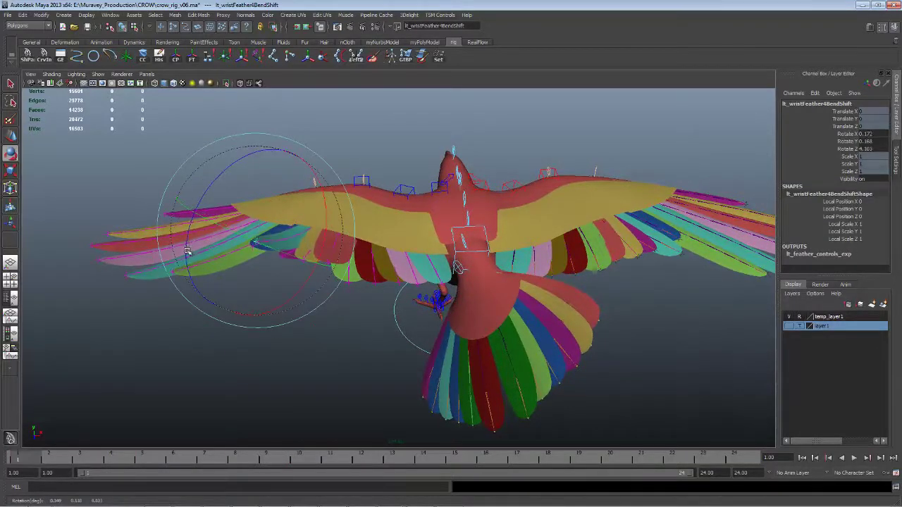
key("q")
left_click(168, 277)
key("e")
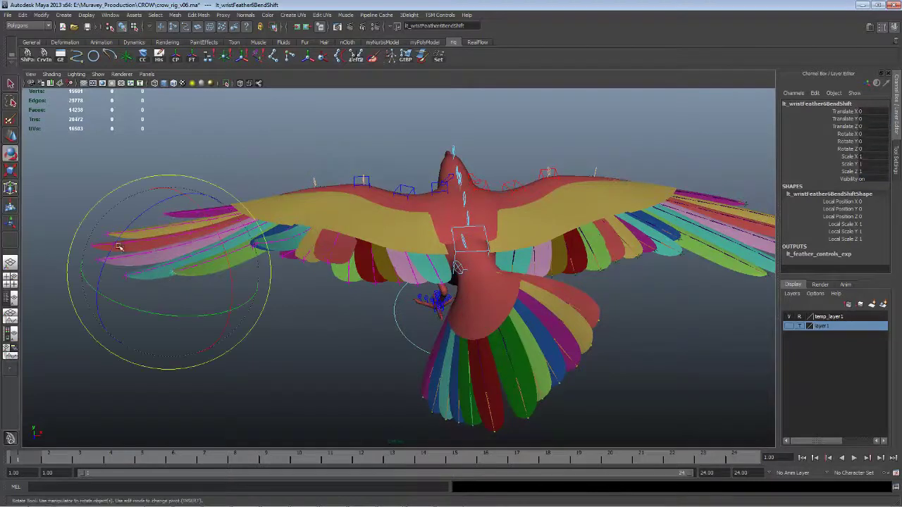
left_click_drag(117, 242, 103, 280)
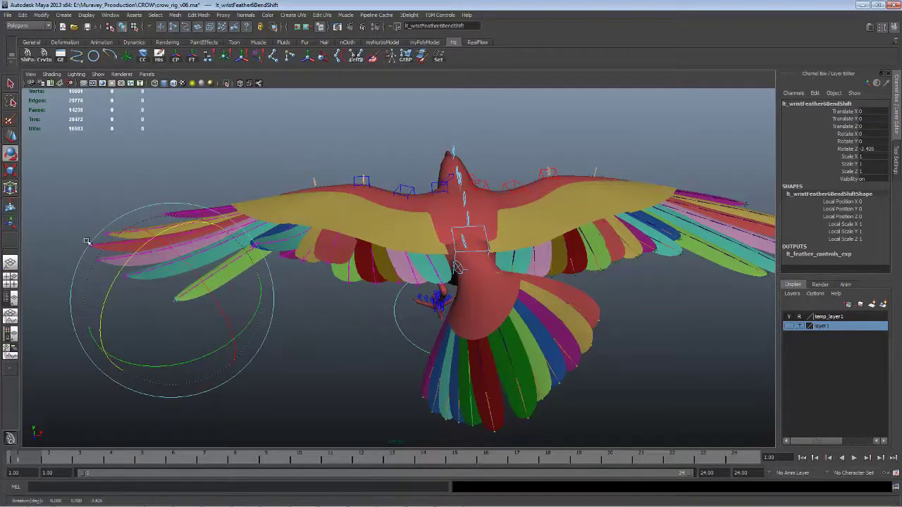
left_click_drag(79, 229, 98, 238)
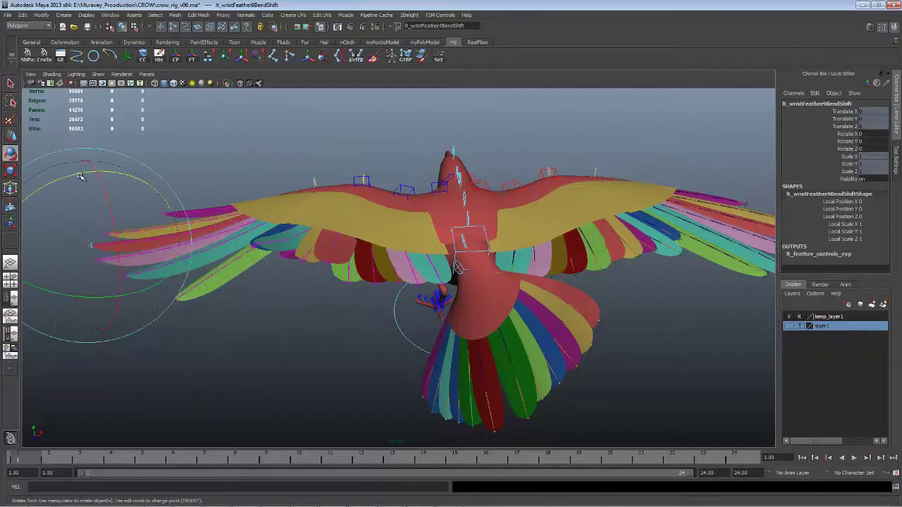
left_click_drag(80, 175, 87, 197)
Step: Readjust the Bend attribute on lt_wristRoot_rtCtr to re-tune the left wing feathers
left_click(201, 181)
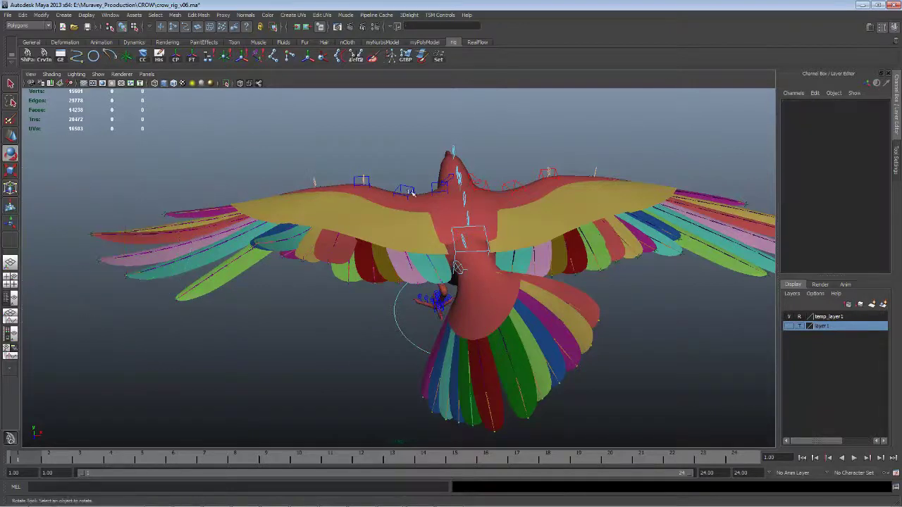
left_click(368, 179)
left_click(828, 194)
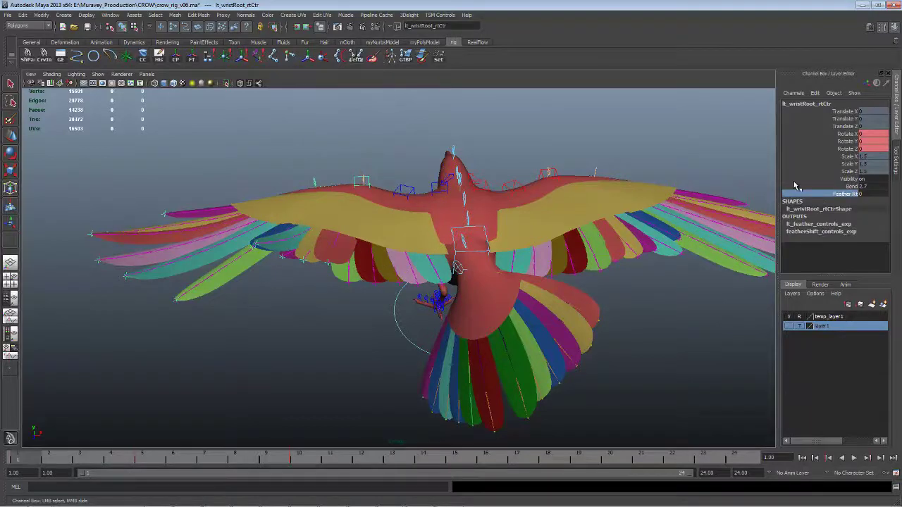
middle_click_drag(687, 190, 697, 183)
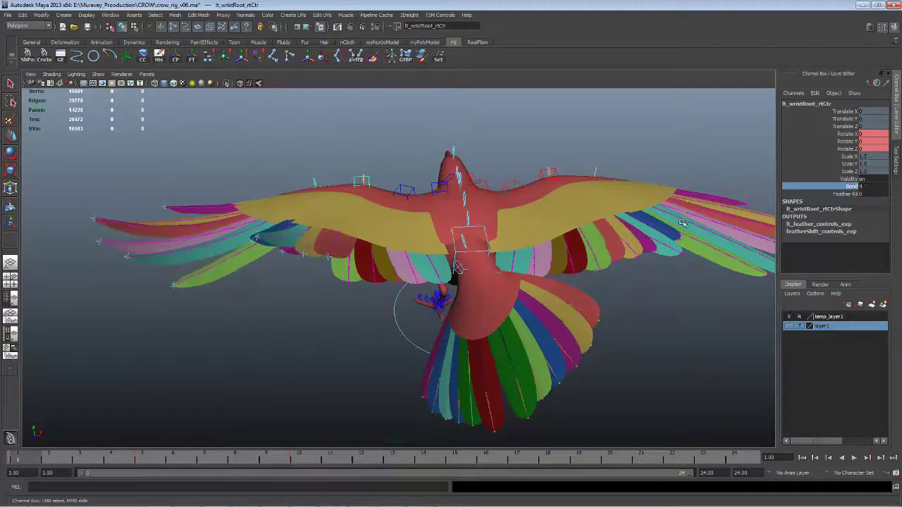